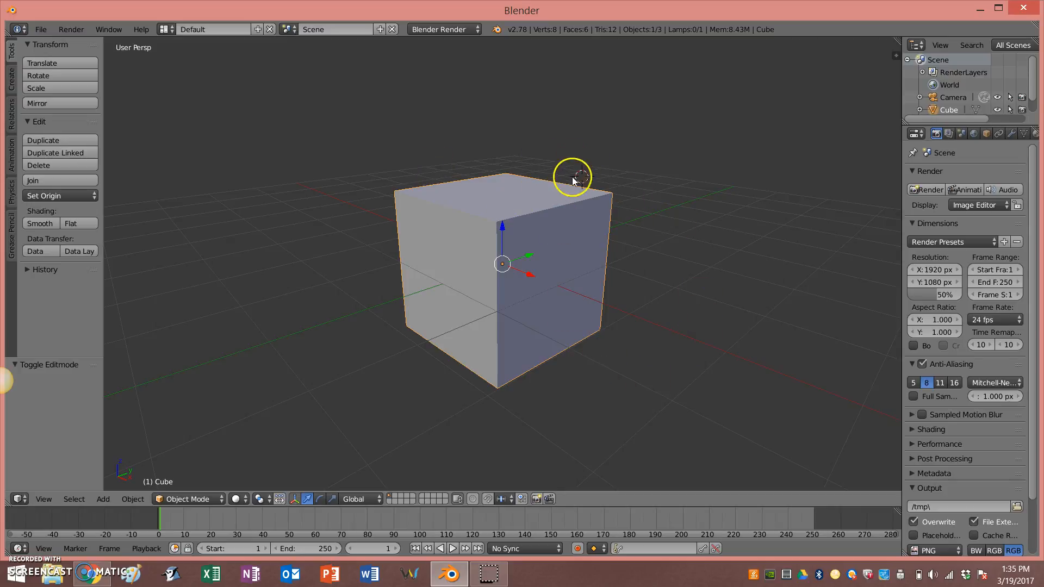
Put the default cube in Edit Mode and add a single vertical loop cut centred on its Y width.
middle_click_drag(661, 222, 625, 219)
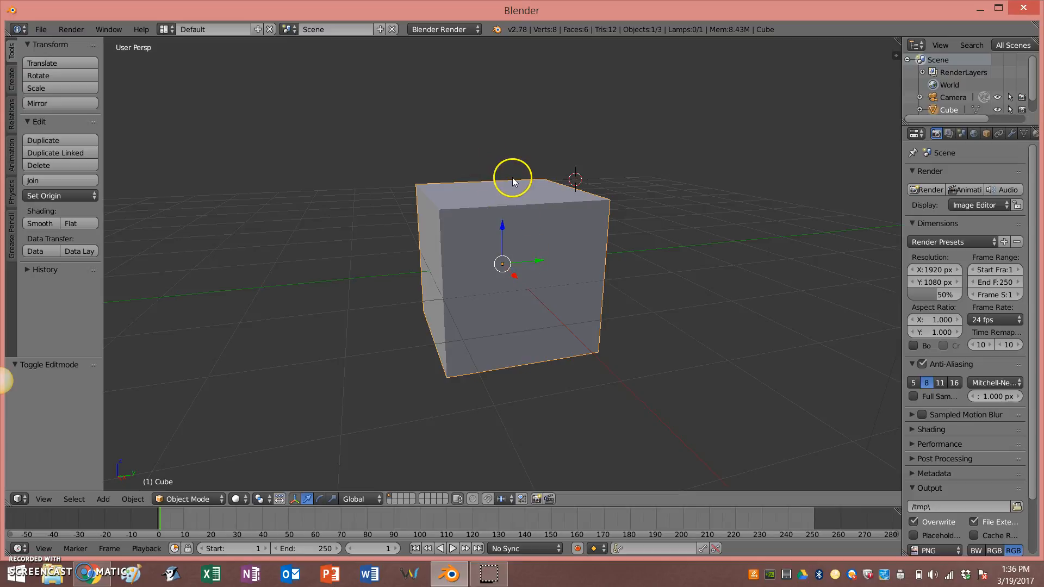
key("Tab")
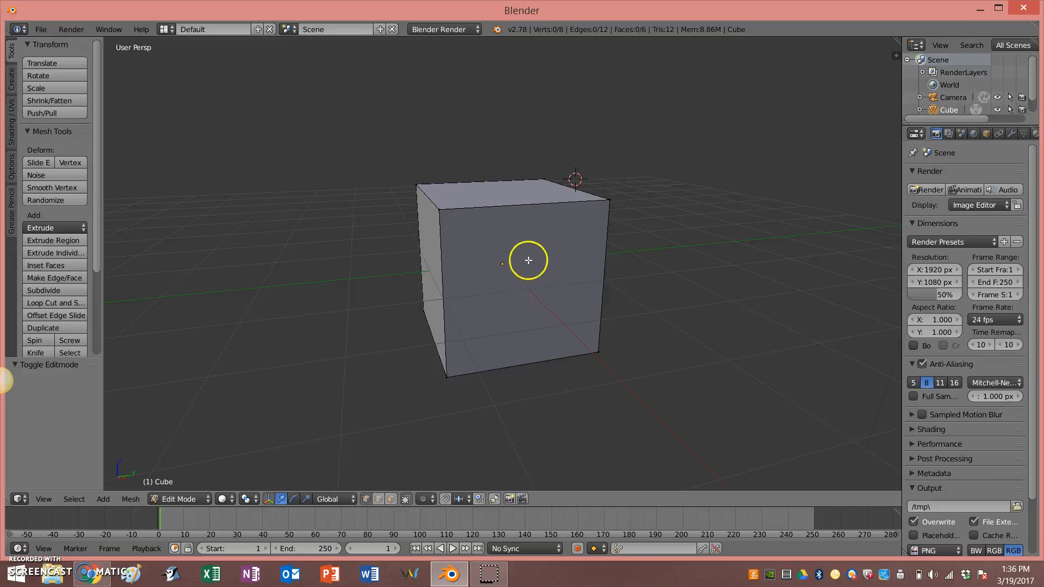
middle_click_drag(538, 358, 522, 334)
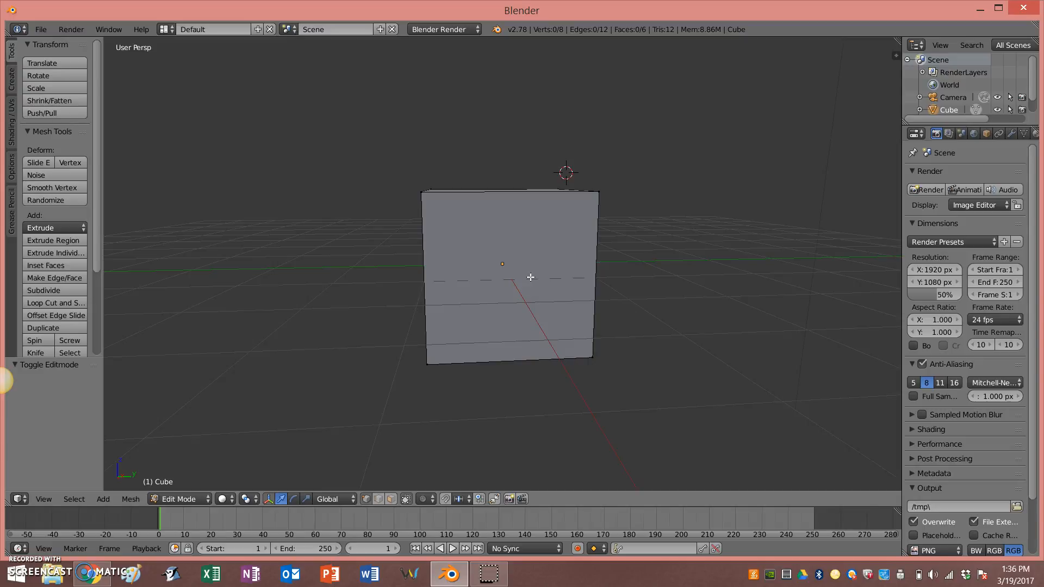
key("ctrl+r")
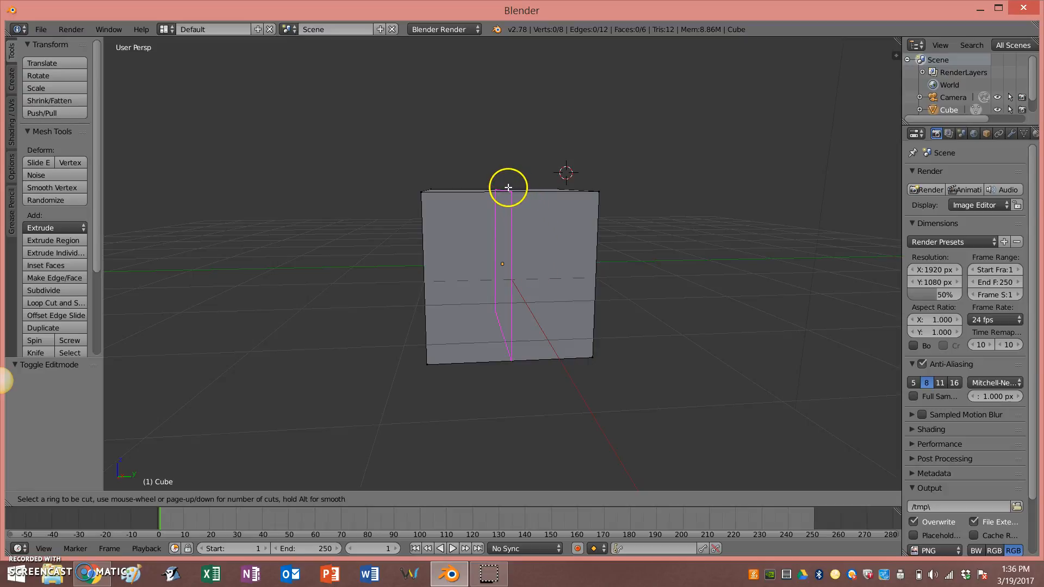
left_click(508, 187)
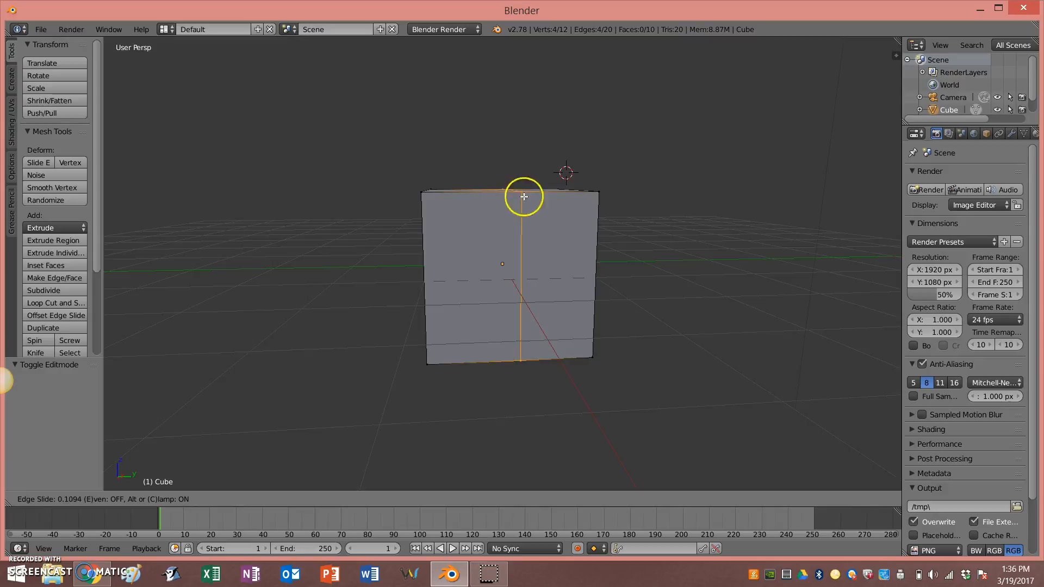
left_click(513, 196)
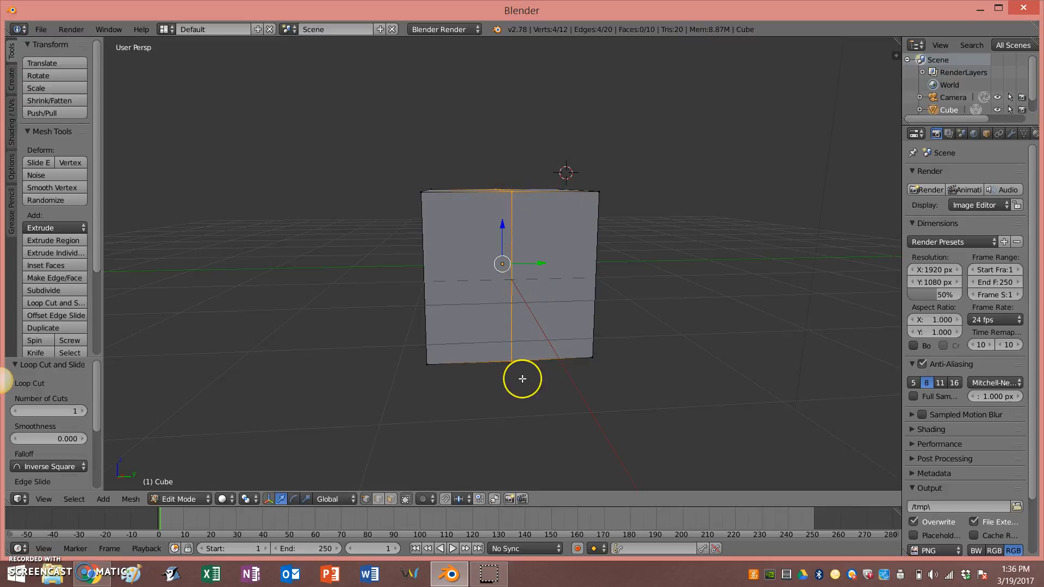
Turn off visible-only selection so hidden vertices can be picked, and show the cube in the right orthographic view.
middle_click_drag(521, 378, 511, 370)
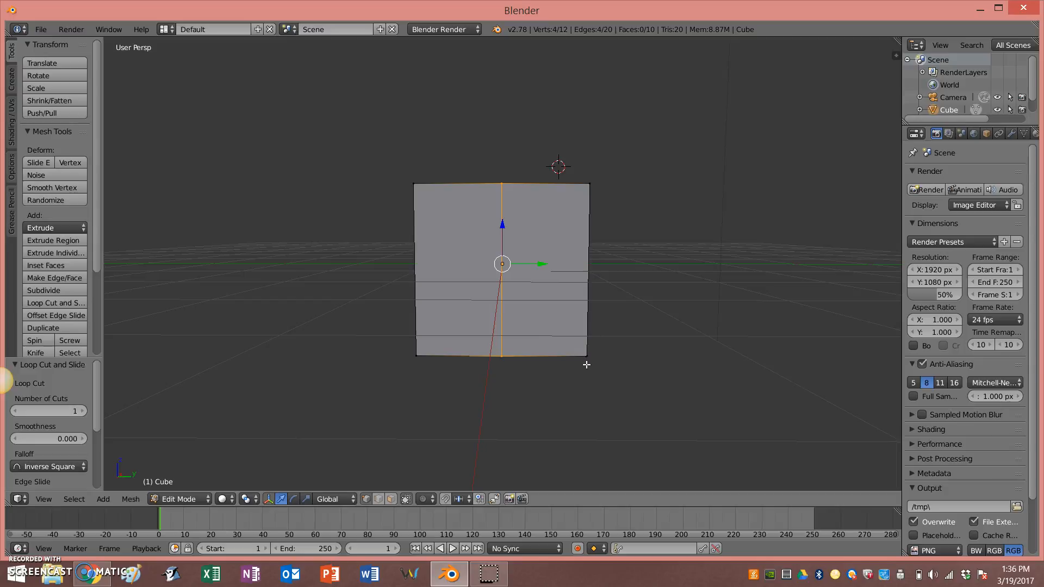
left_click(407, 499)
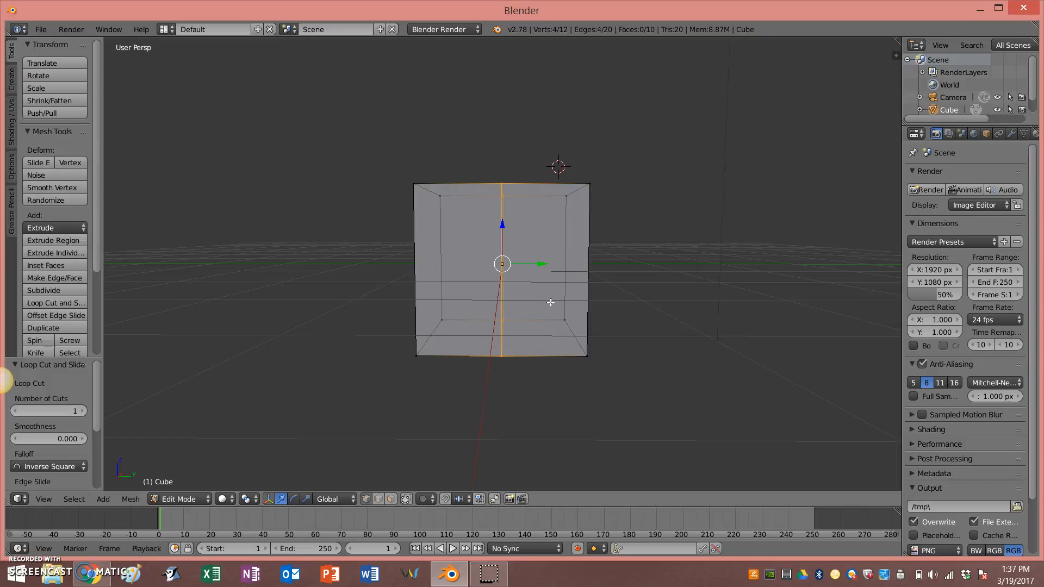
key("KP_1")
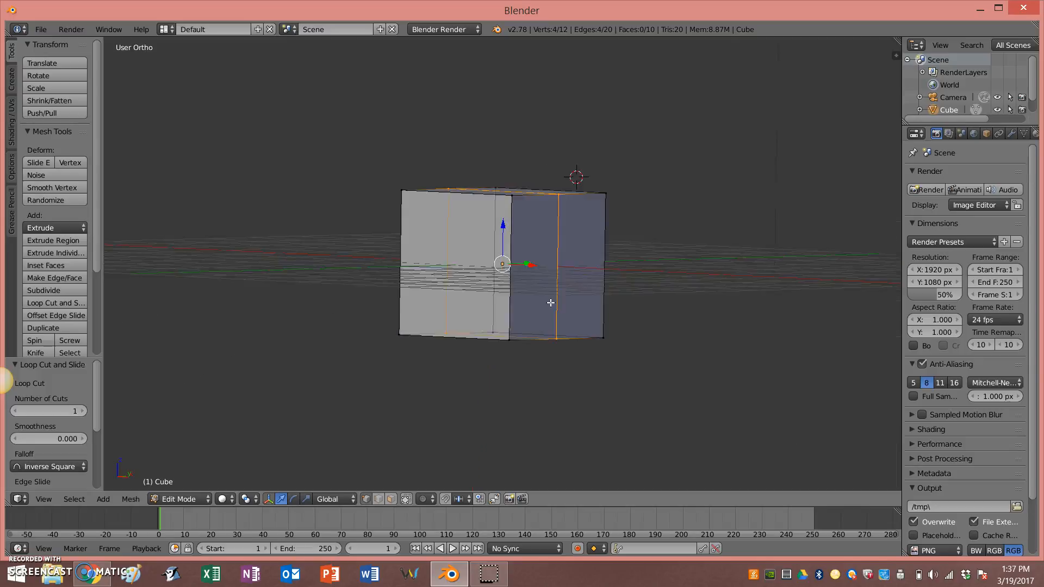
key("KP_3")
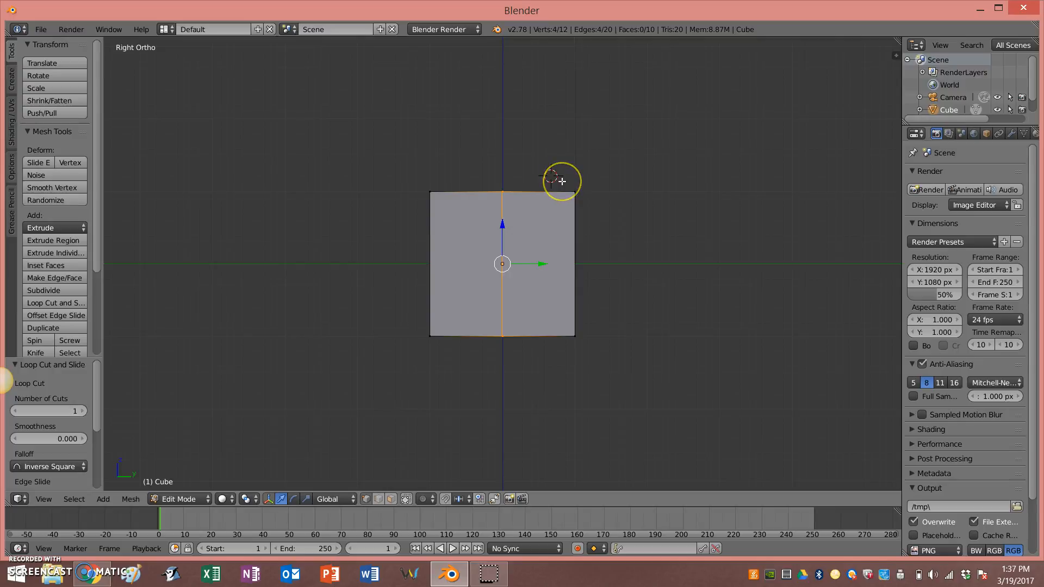
Box-select the four vertices on the cube's positive-Y side, leaving out the centre loop, and delete them as vertices.
key("a")
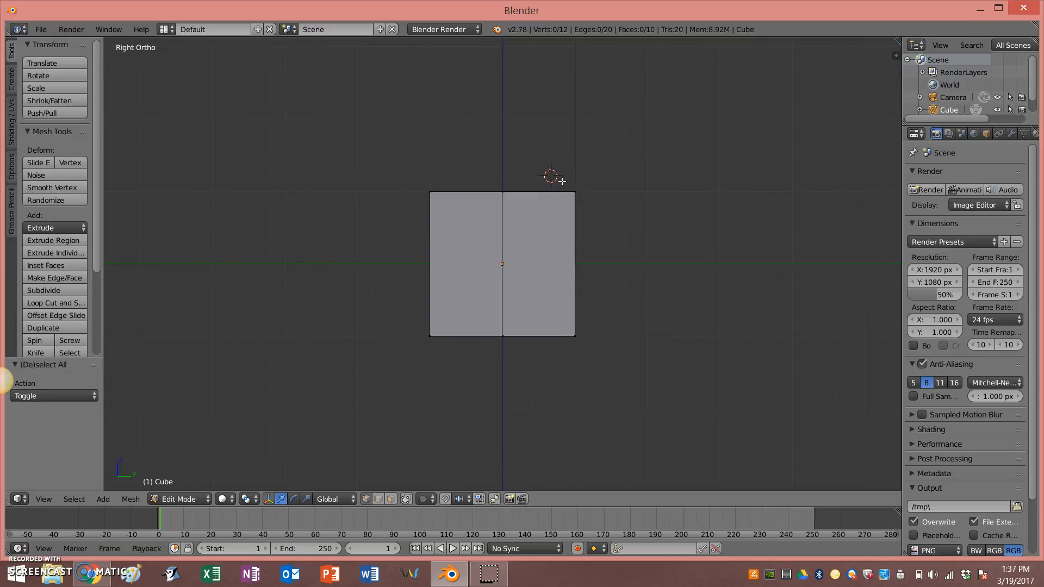
key("b")
left_click_drag(592, 177, 524, 361)
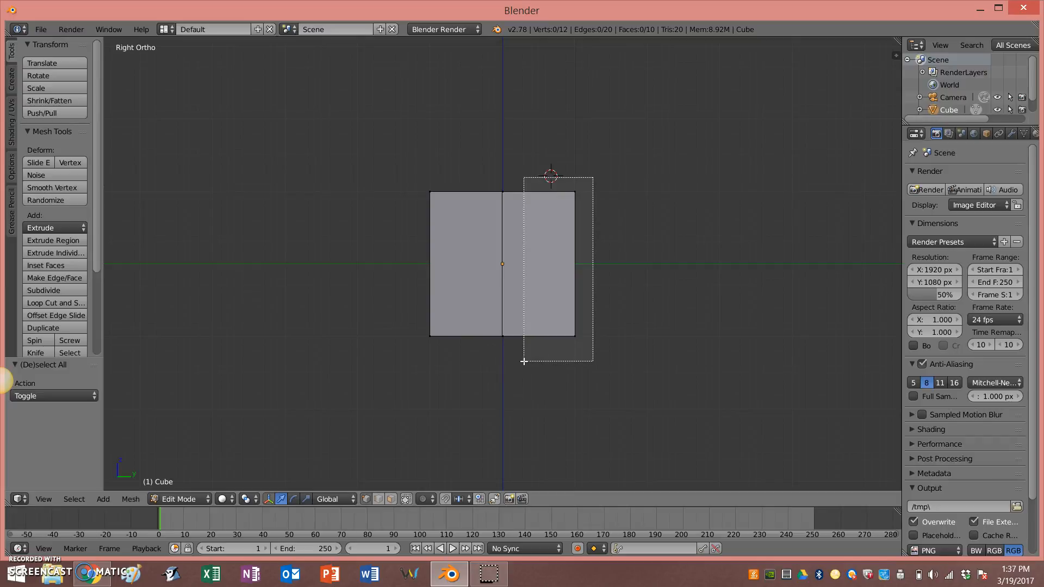
left_click_drag(524, 361, 497, 364)
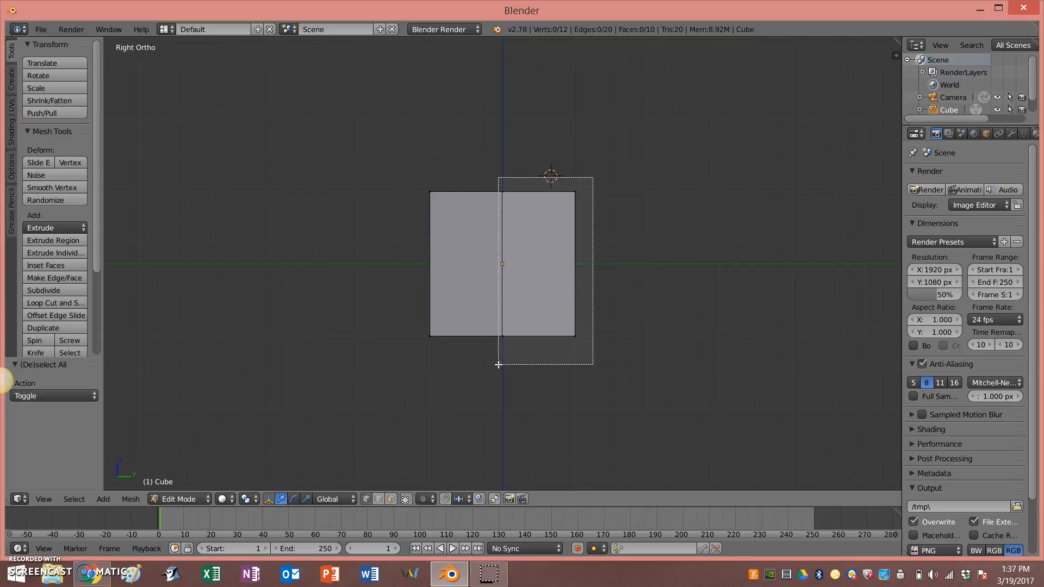
left_click_drag(498, 365, 505, 364)
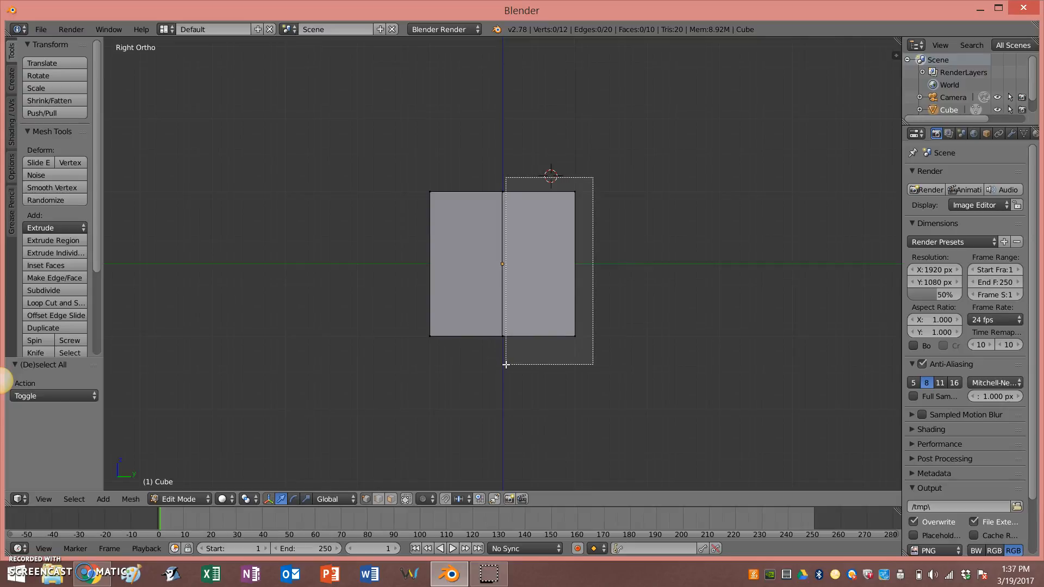
left_click_drag(505, 365, 505, 365)
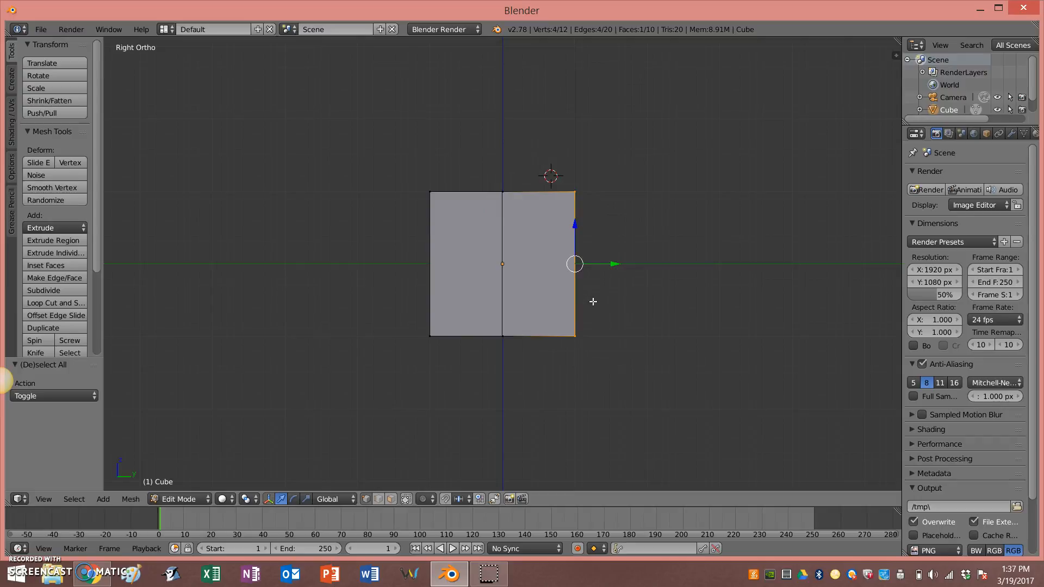
key("x")
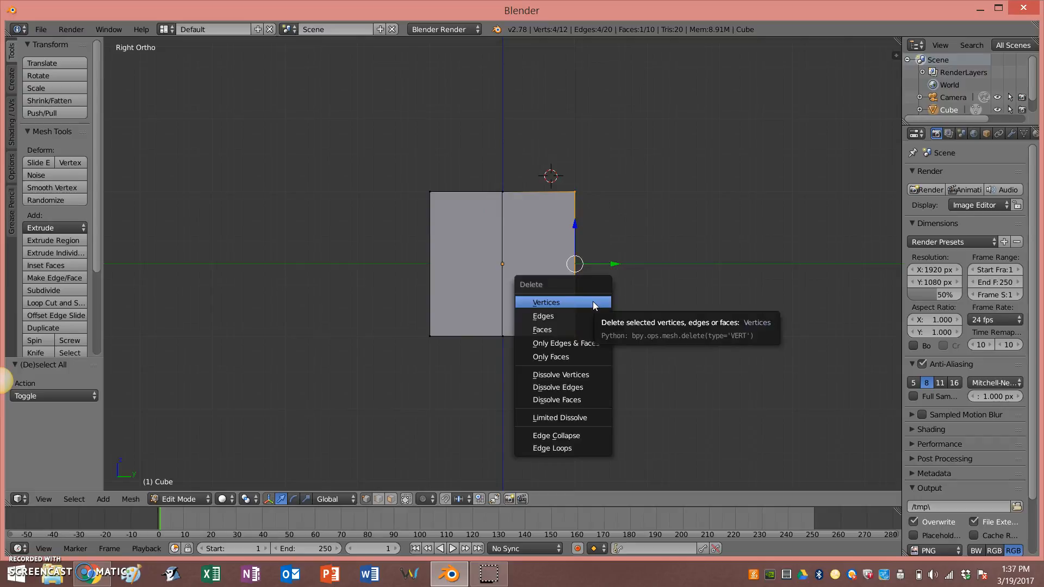
left_click(546, 306)
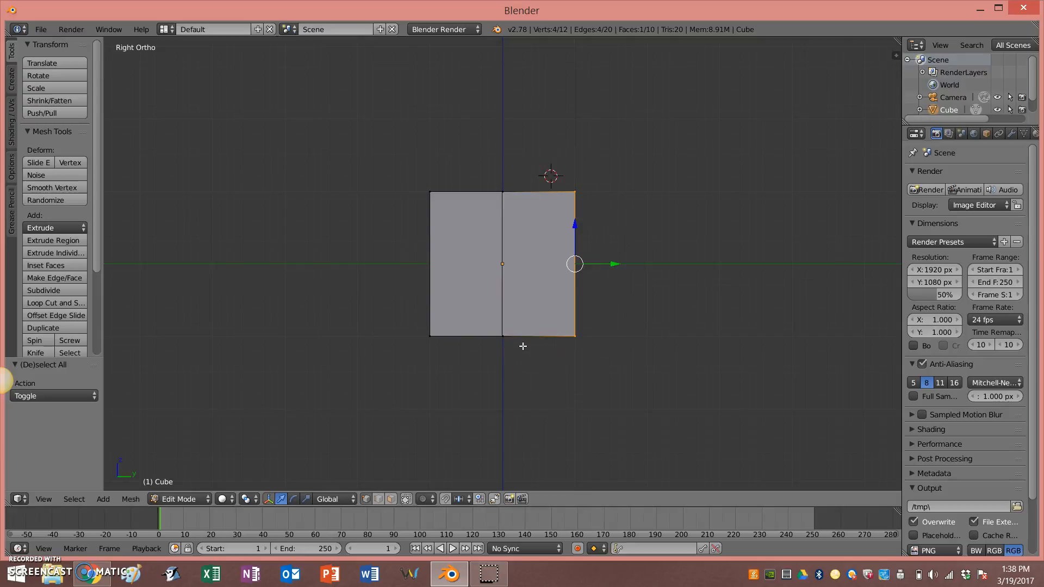
right_click(540, 318)
key("x")
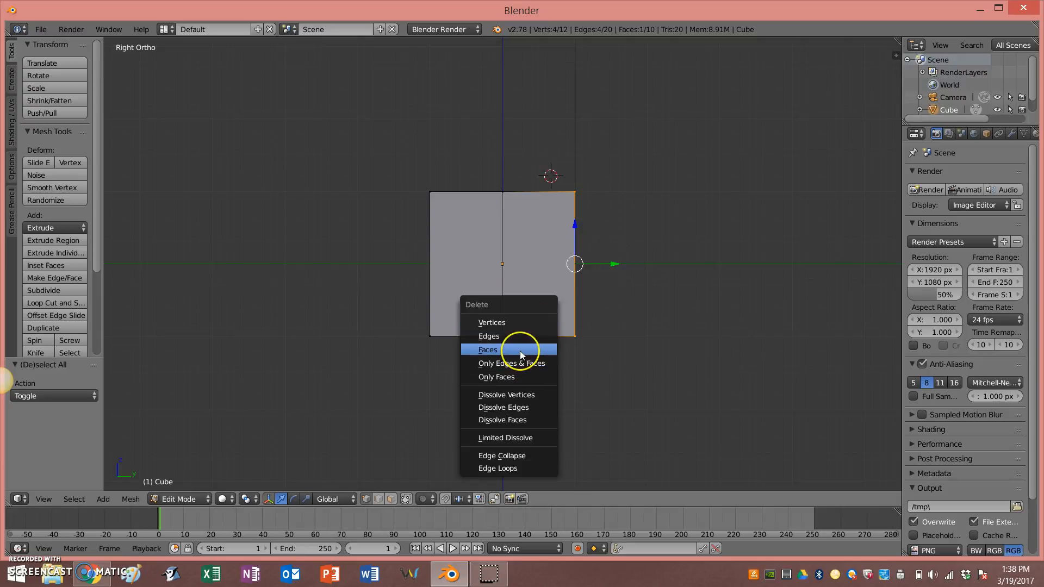
left_click(507, 322)
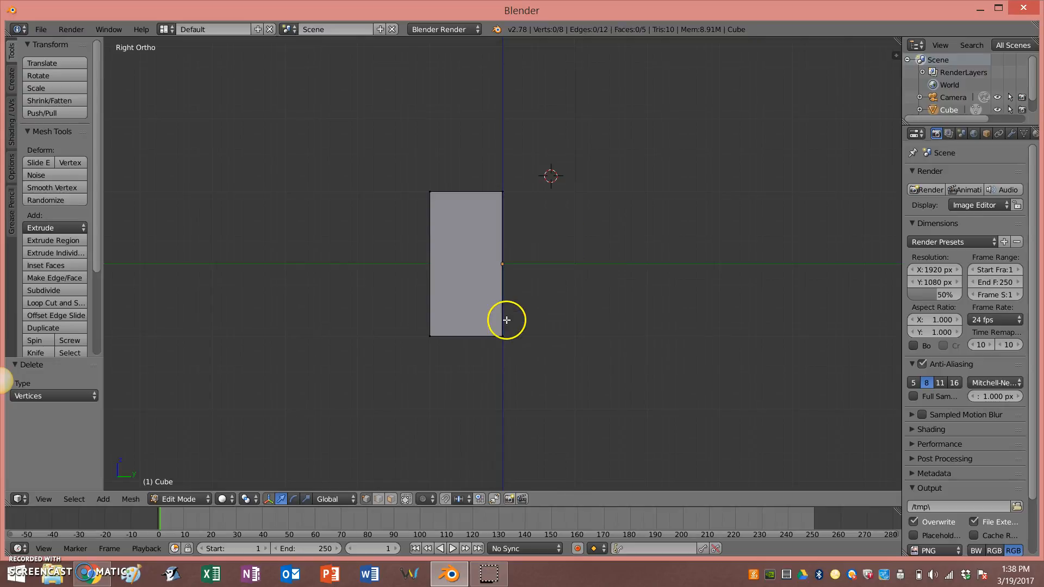
Add a Mirror modifier to the remaining half of the cube.
middle_click_drag(559, 333, 521, 358)
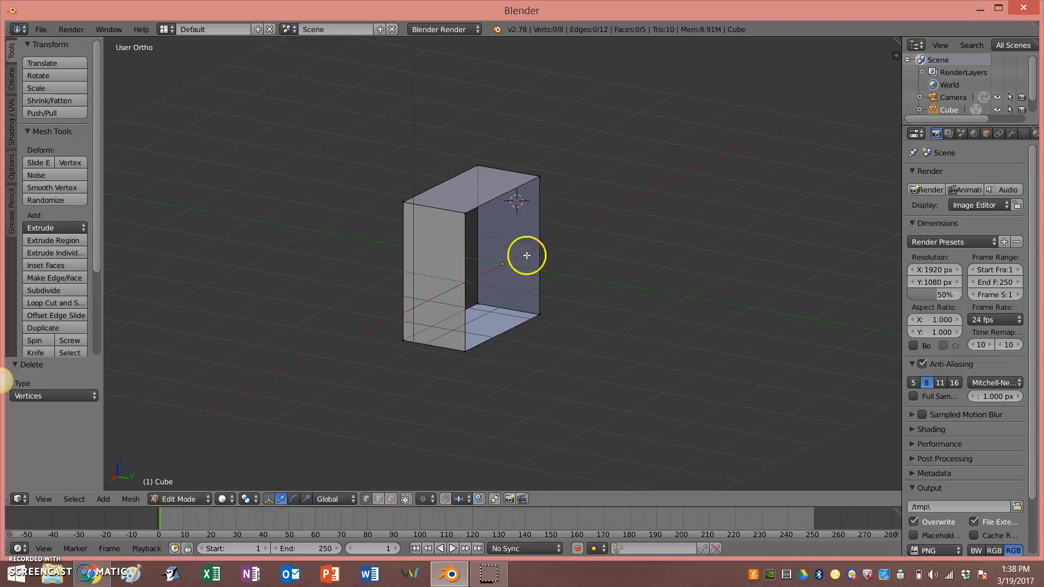
middle_click_drag(582, 324, 610, 338)
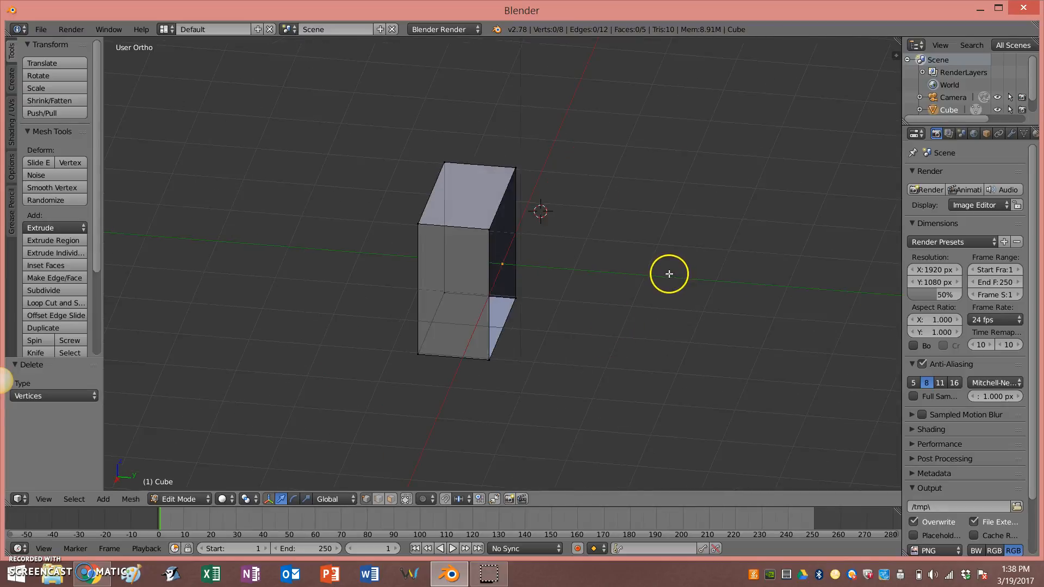
left_click(1011, 134)
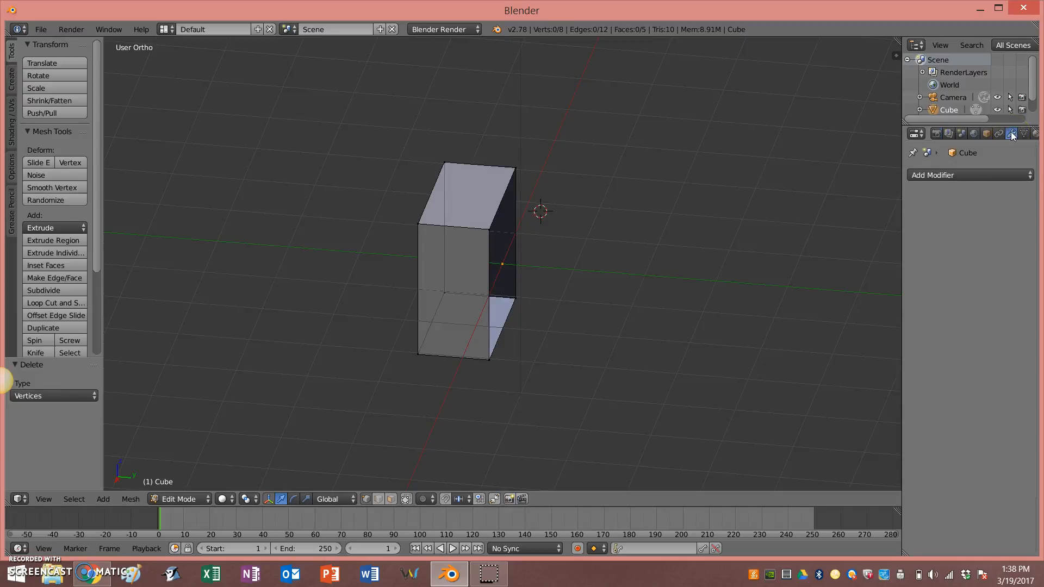
left_click(922, 175)
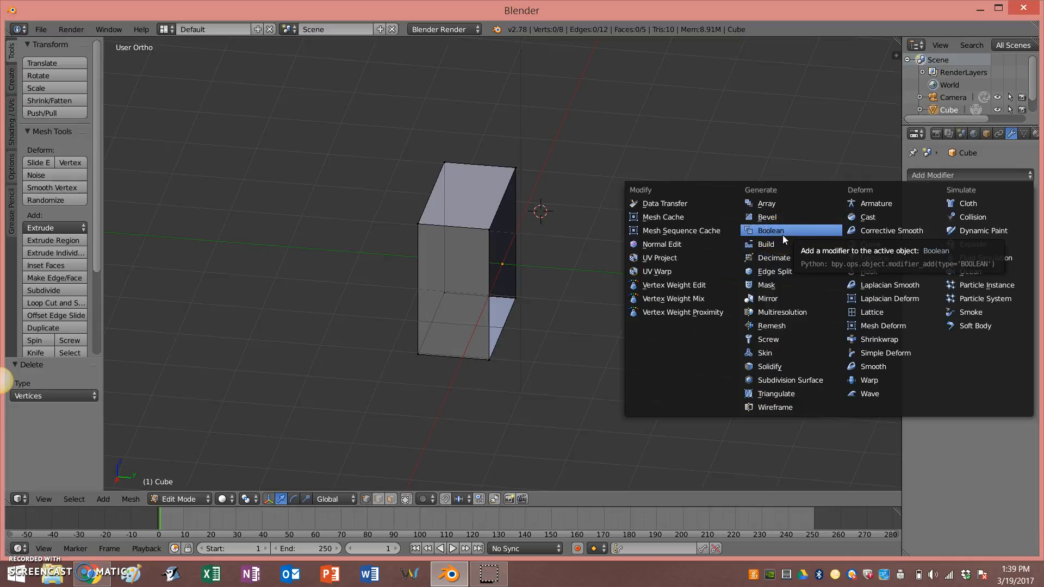
left_click(783, 297)
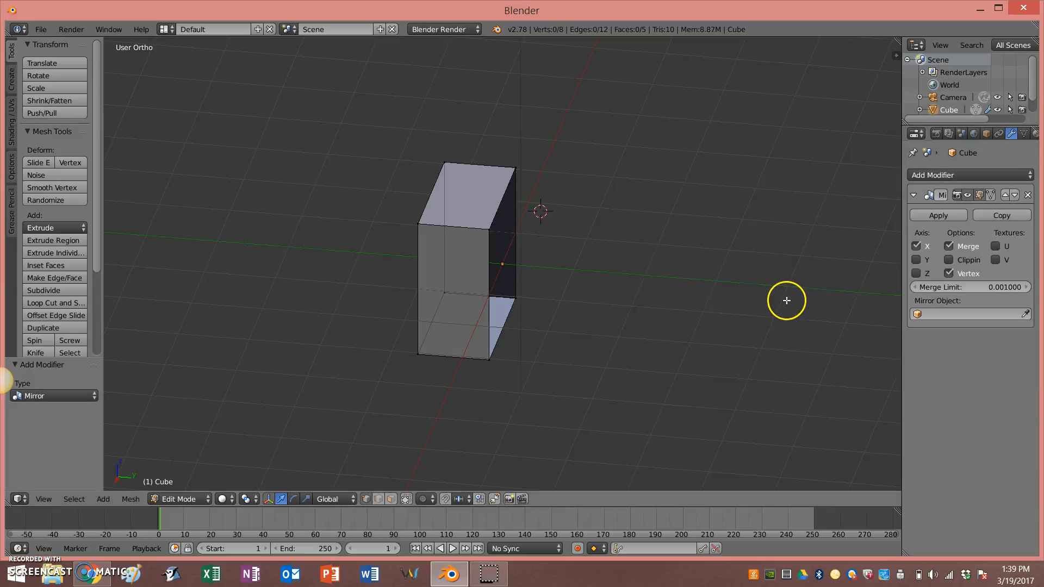
Set the Mirror modifier to mirror across the Y axis instead of X.
middle_click_drag(482, 384, 472, 349)
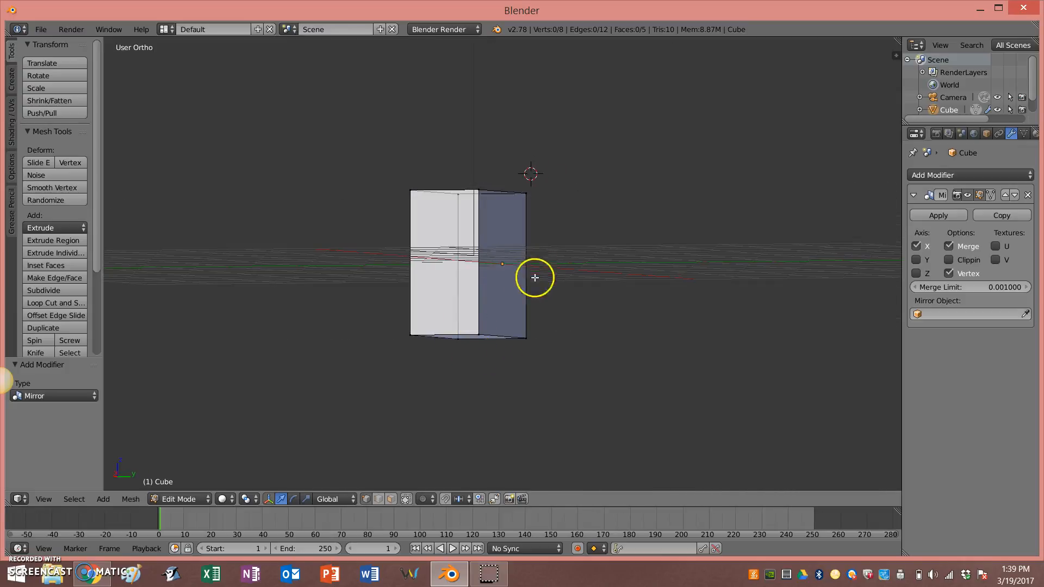
middle_click_drag(565, 320, 505, 347)
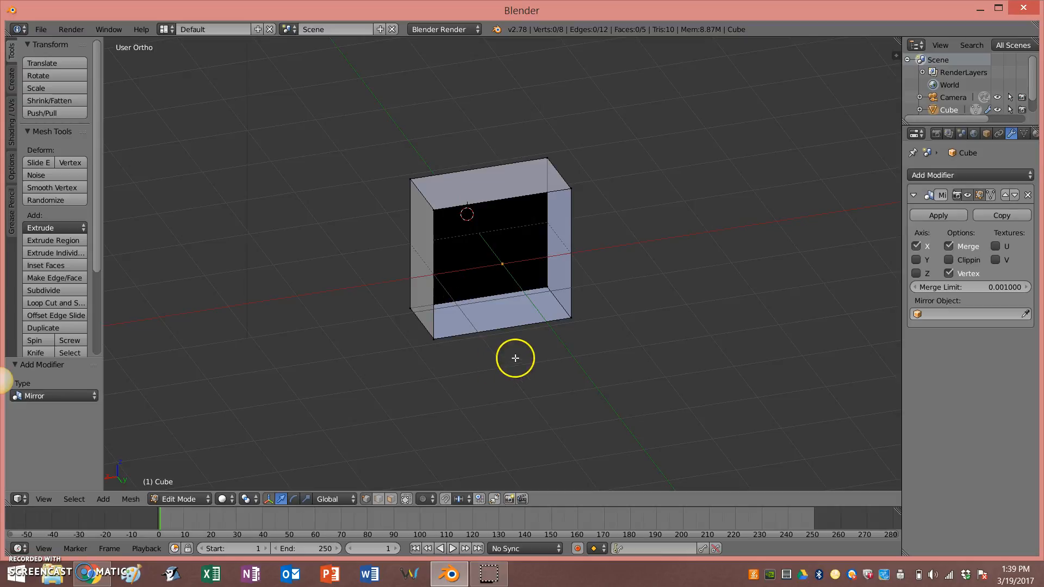
middle_click_drag(516, 300, 582, 282)
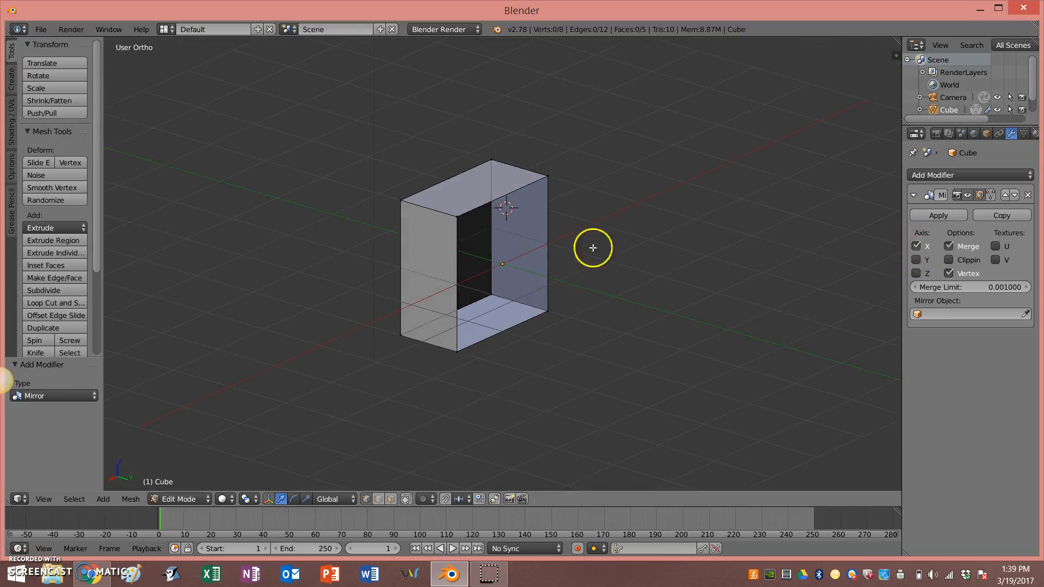
left_click(917, 260)
Raise the top outer corner vertex nearest the viewer by about 0.321 along Z to test the mirroring.
middle_click_drag(662, 384, 700, 354)
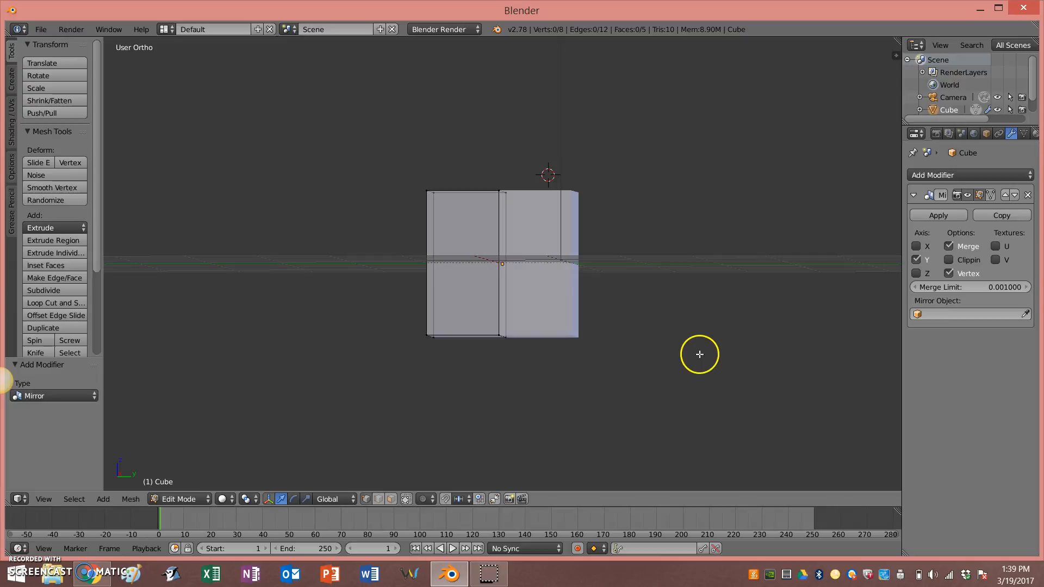
middle_click_drag(582, 386, 589, 390)
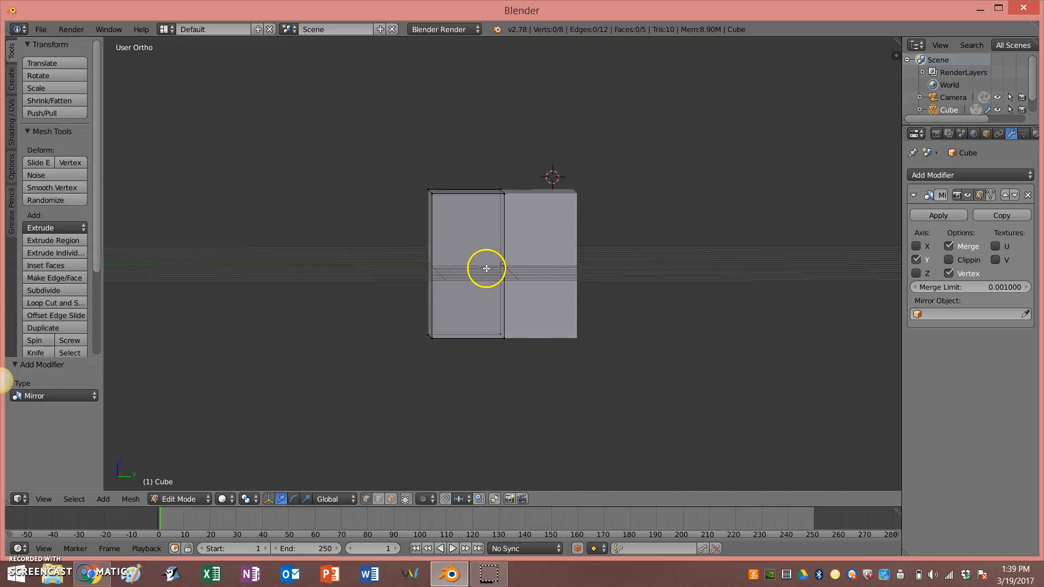
middle_click_drag(534, 306, 561, 331)
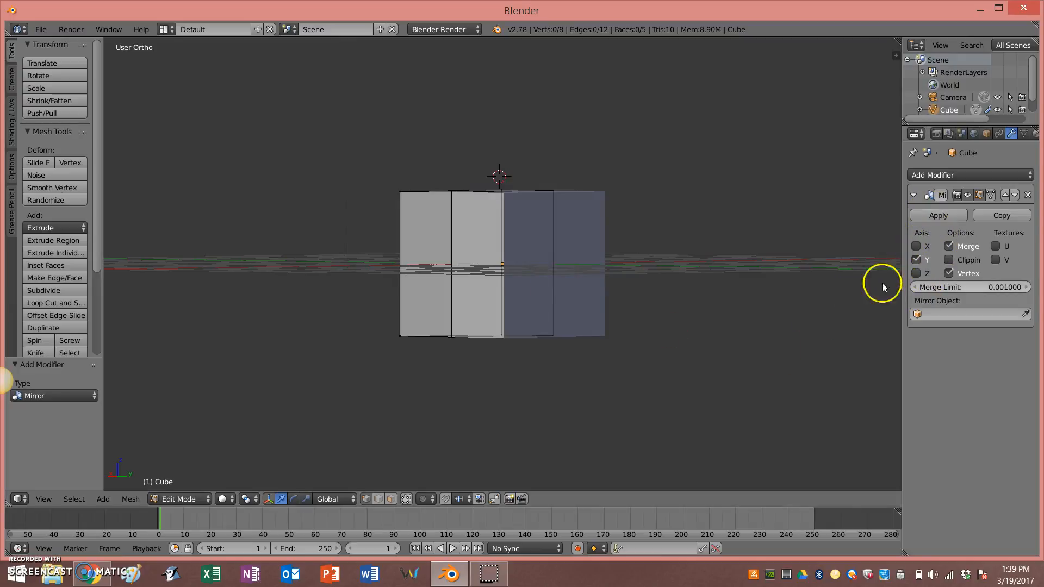
middle_click_drag(709, 288, 706, 357)
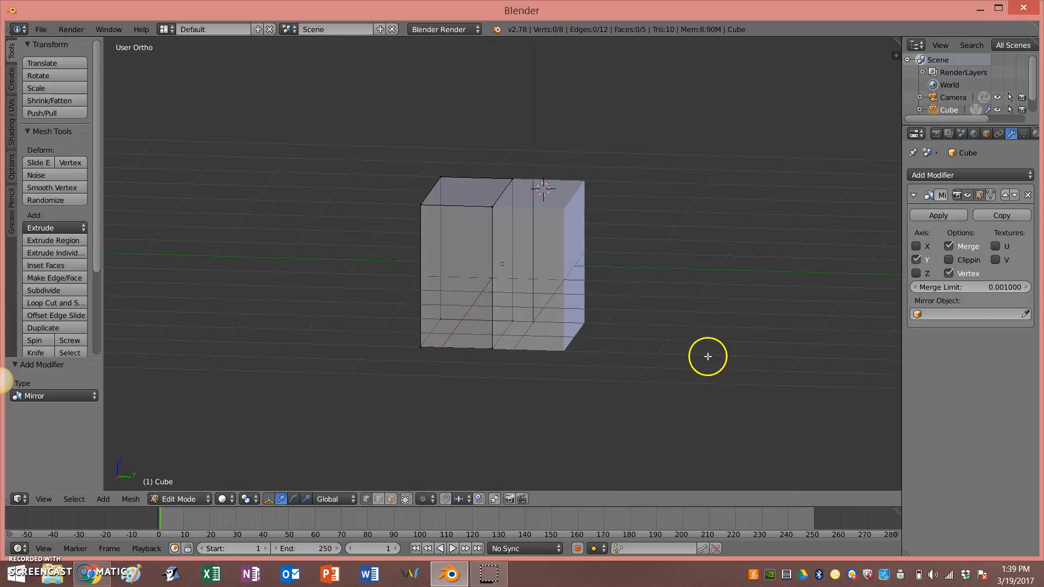
left_click_drag(417, 174, 424, 156)
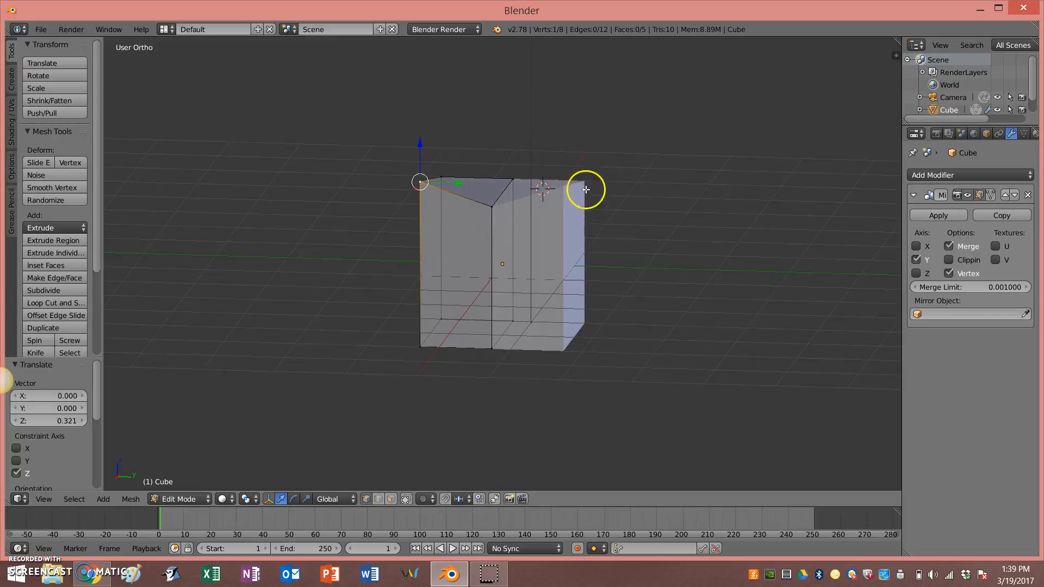
Move the far top outer corner vertex outward by about -0.345 along the Y axis.
middle_click_drag(505, 273, 515, 295)
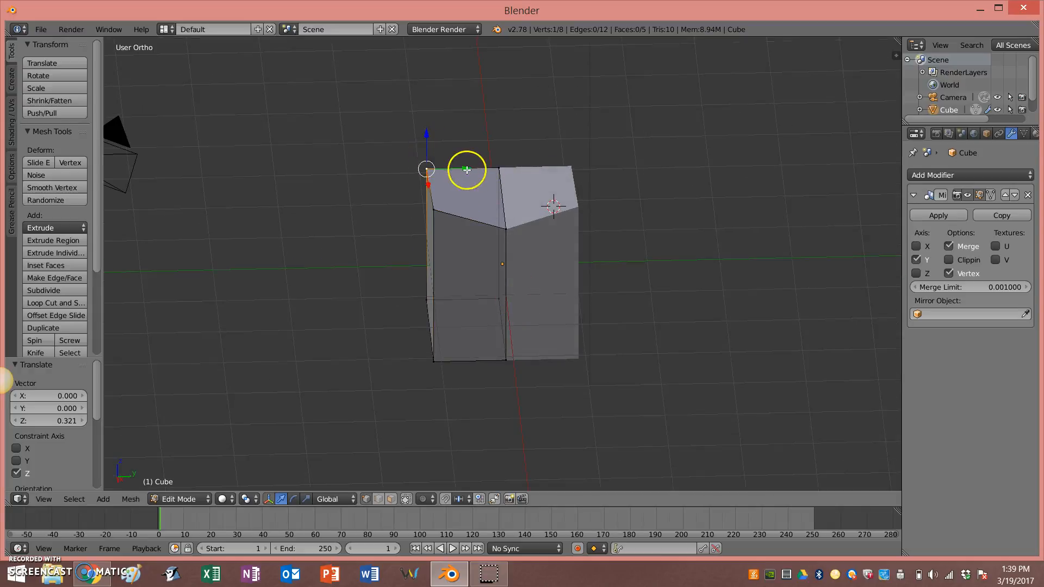
key("g")
key("y")
left_click(442, 169)
Move the near top vertex on the mirror seam about -0.210 along Y, away from the centre line.
mouse_move(543, 298)
middle_mouse_down()
mouse_move(533, 258)
mouse_move(546, 264)
mouse_move(540, 277)
middle_mouse_up()
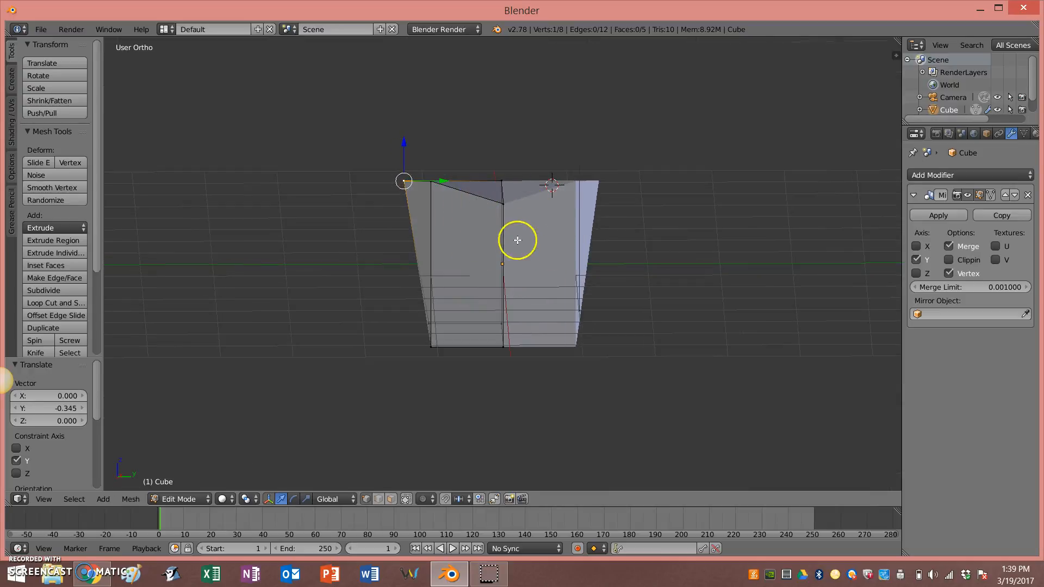
right_click(501, 203)
key("g")
key("y")
left_click(530, 205)
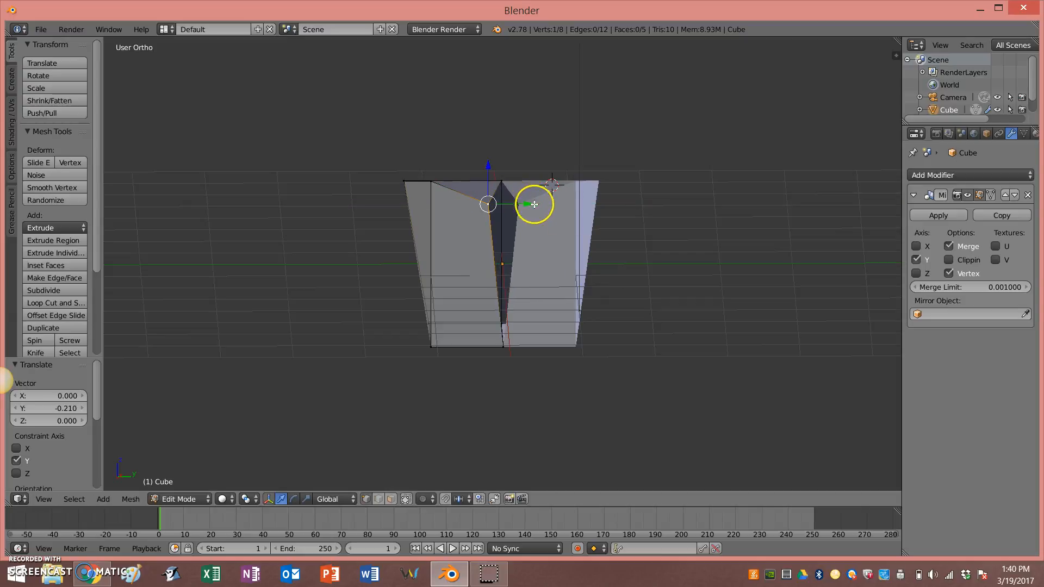
Enable Clipping on the Mirror modifier and move the near top seam vertex along Y back onto the centre line.
middle_click_drag(552, 316, 557, 342)
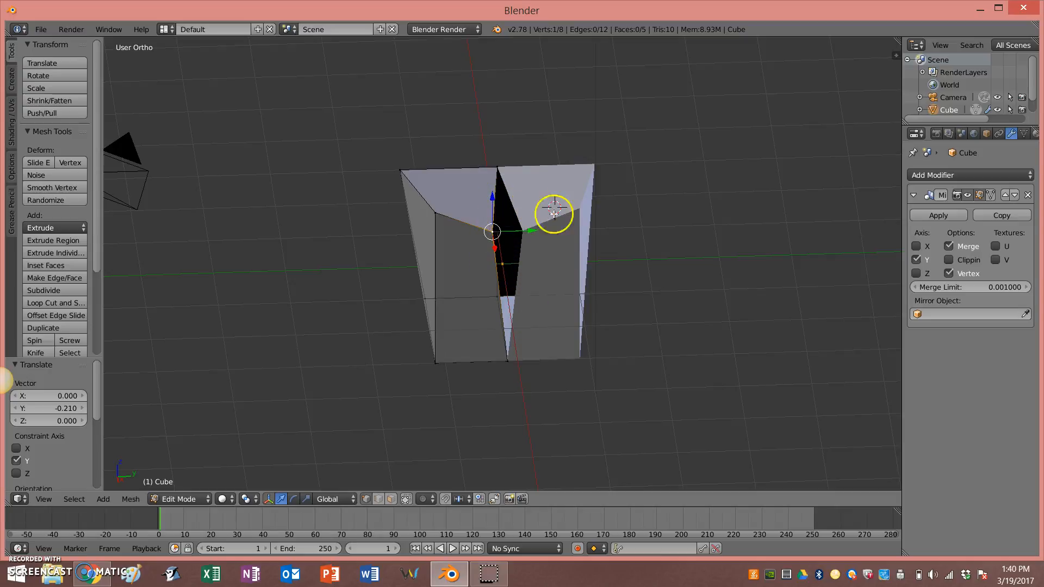
left_click(949, 259)
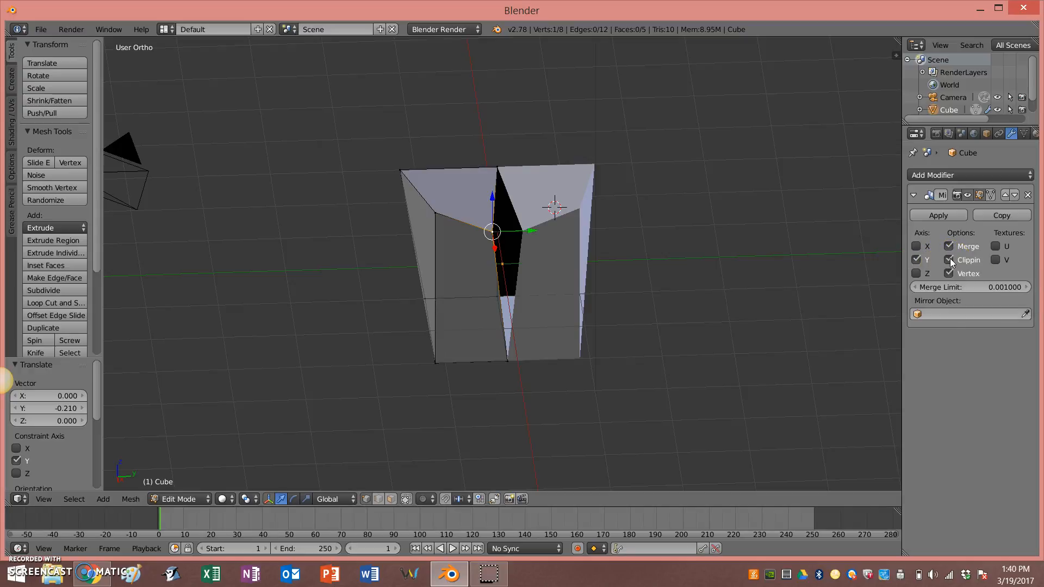
mouse_move(531, 232)
left_mouse_down()
mouse_move(552, 233)
mouse_move(531, 233)
left_mouse_up()
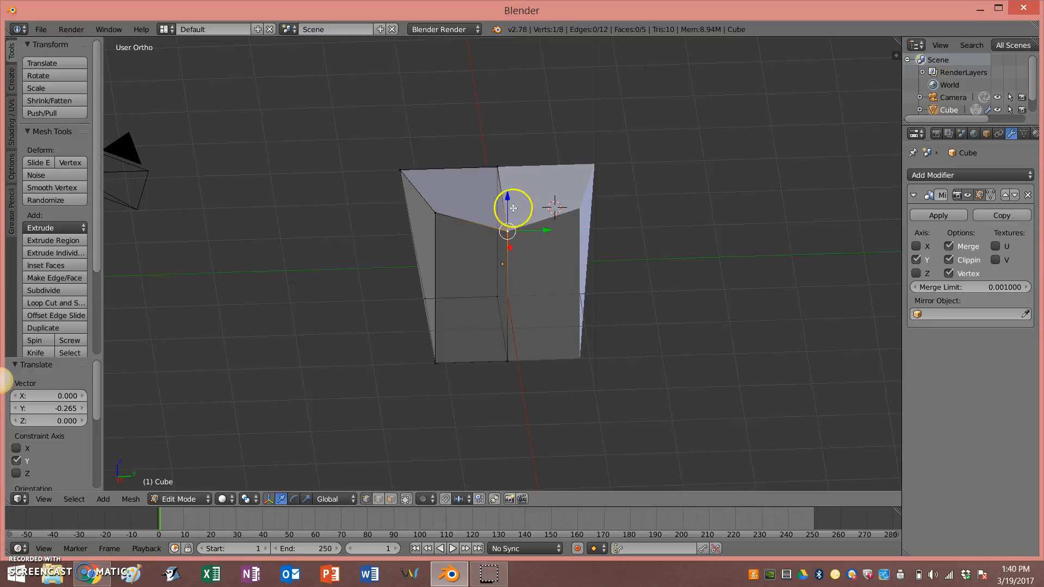
Lower the near top seam vertex along Z and shift it by about 0.142 along the X axis.
mouse_move(510, 194)
left_mouse_down()
mouse_move(506, 171)
mouse_move(511, 209)
left_mouse_up()
middle_click_drag(479, 252, 533, 282)
mouse_move(582, 261)
left_mouse_down()
mouse_move(562, 247)
mouse_move(590, 266)
left_mouse_up()
middle_click_drag(591, 259, 535, 227)
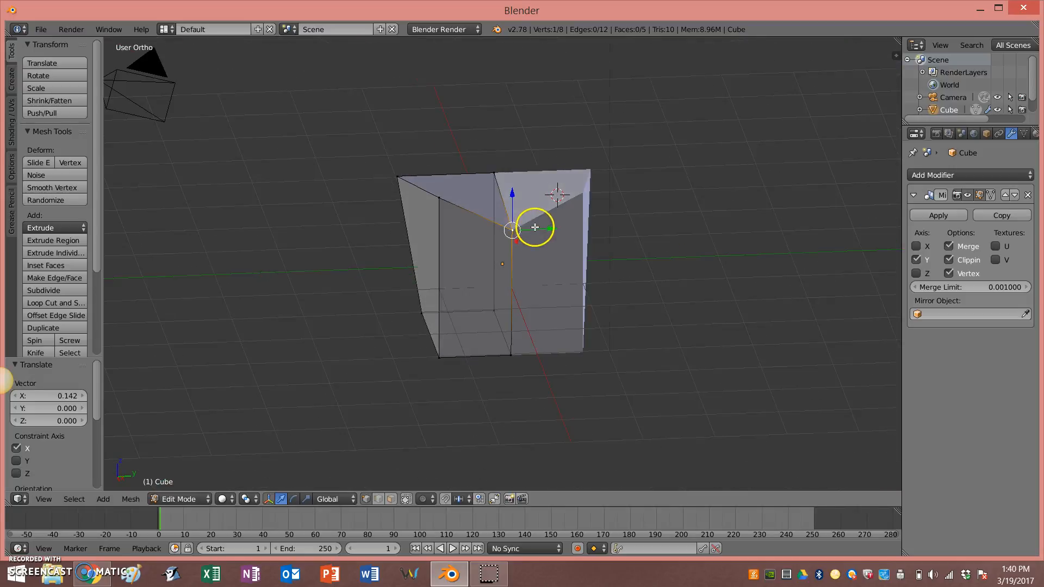
Try to pull the clipped seam vertex off the centre line by about -0.231 along Y.
left_click_drag(551, 229, 511, 229)
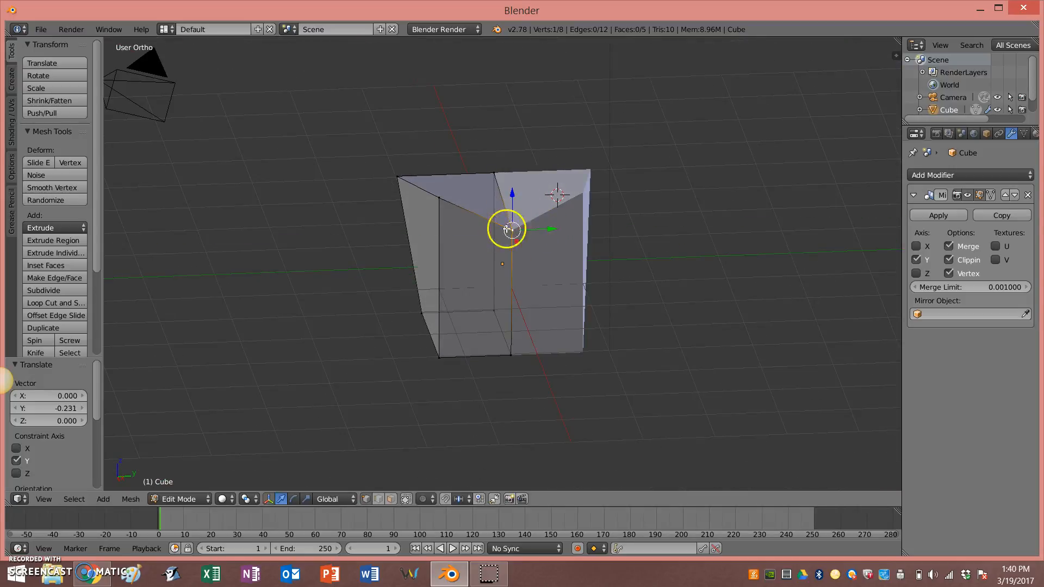
middle_click_drag(501, 251, 491, 240)
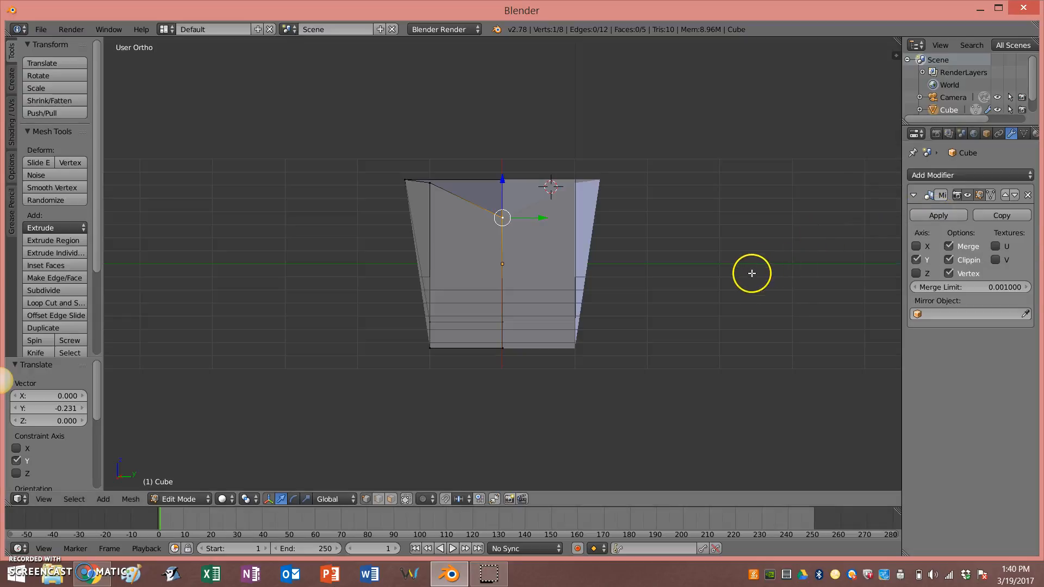
middle_click_drag(749, 271, 743, 291)
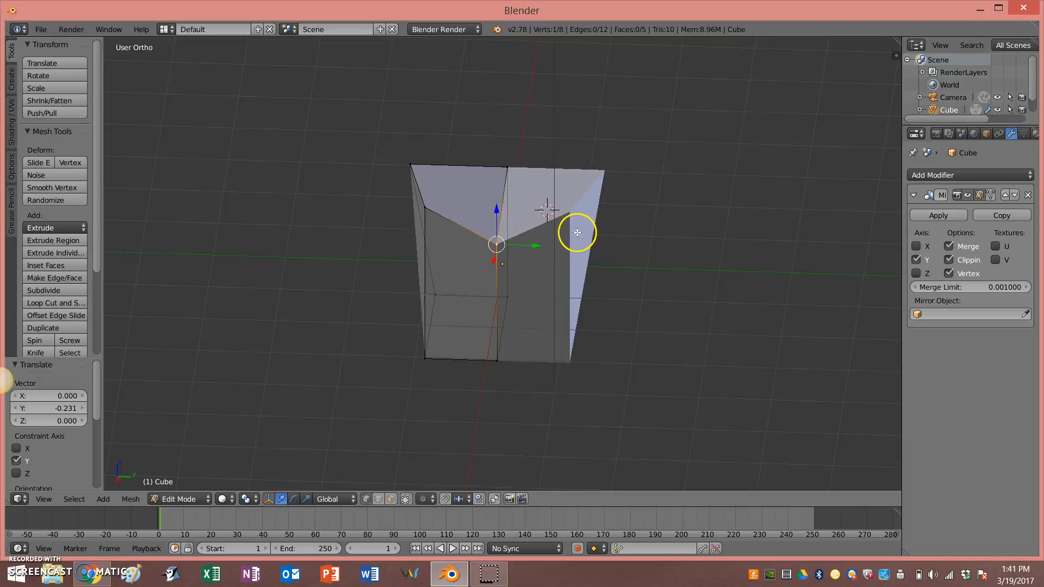
Switch the cube to Object Mode and apply the Mirror modifier as object data.
left_click(944, 217)
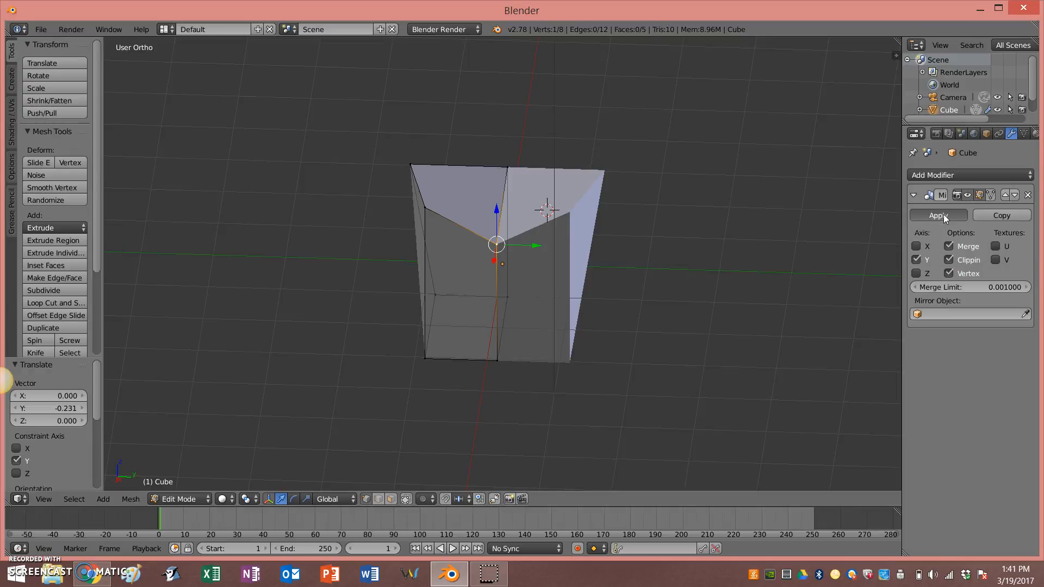
left_click(568, 273)
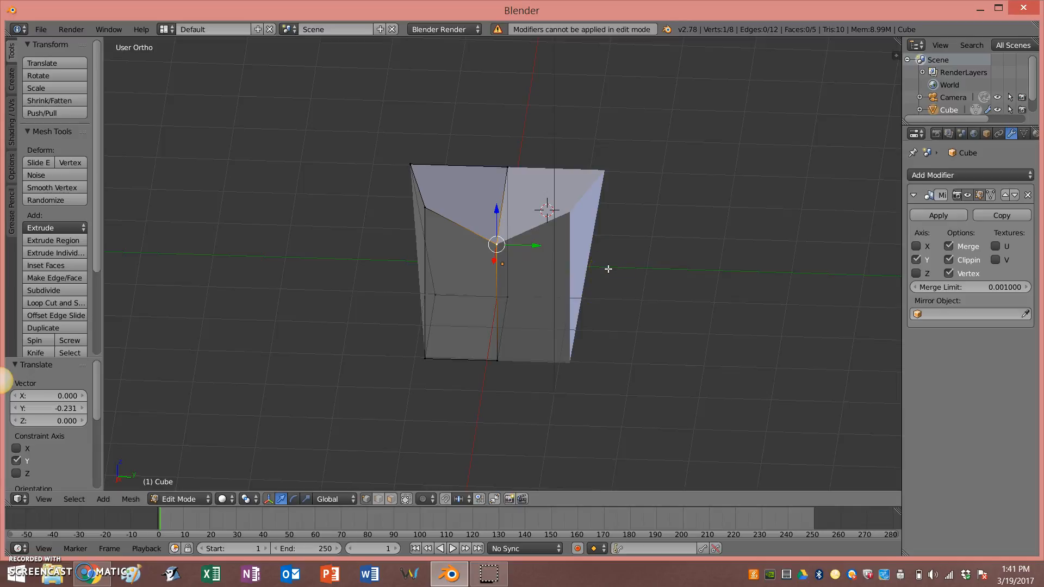
key("Tab")
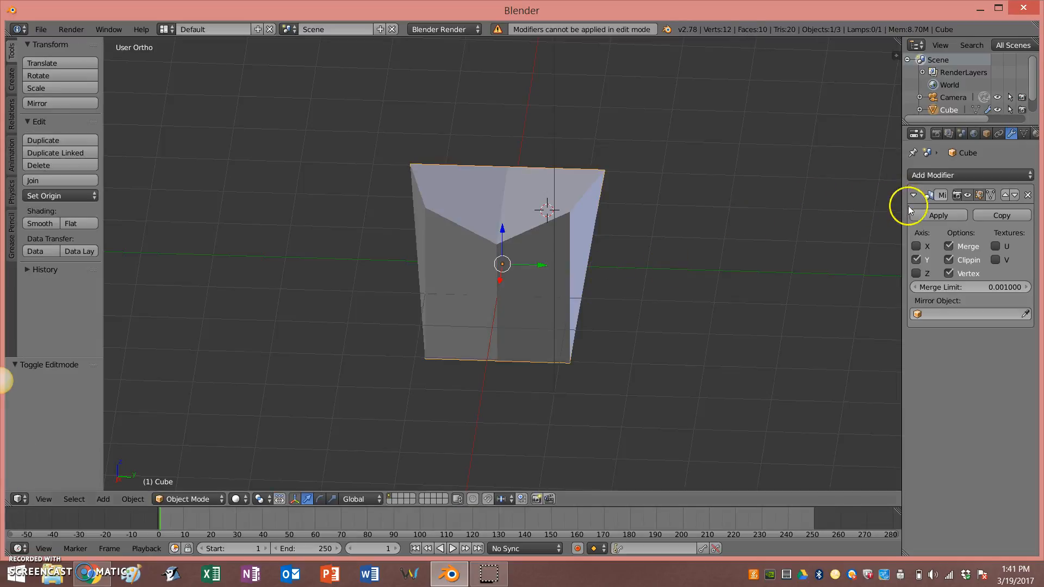
left_click(926, 217)
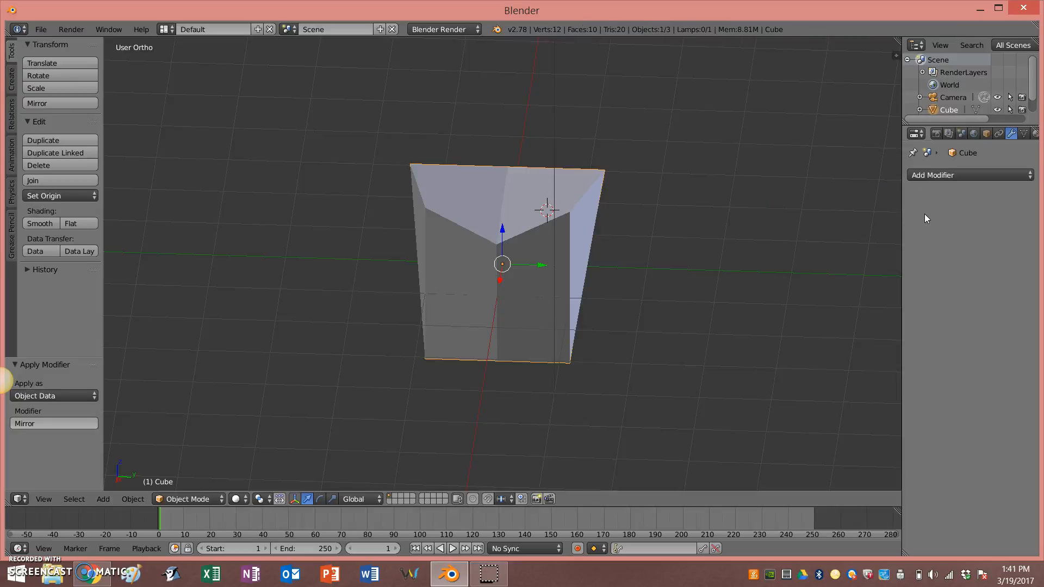
In Edit Mode, move the near top corner vertex of the formerly mirrored half outward along the Y axis.
key("Tab")
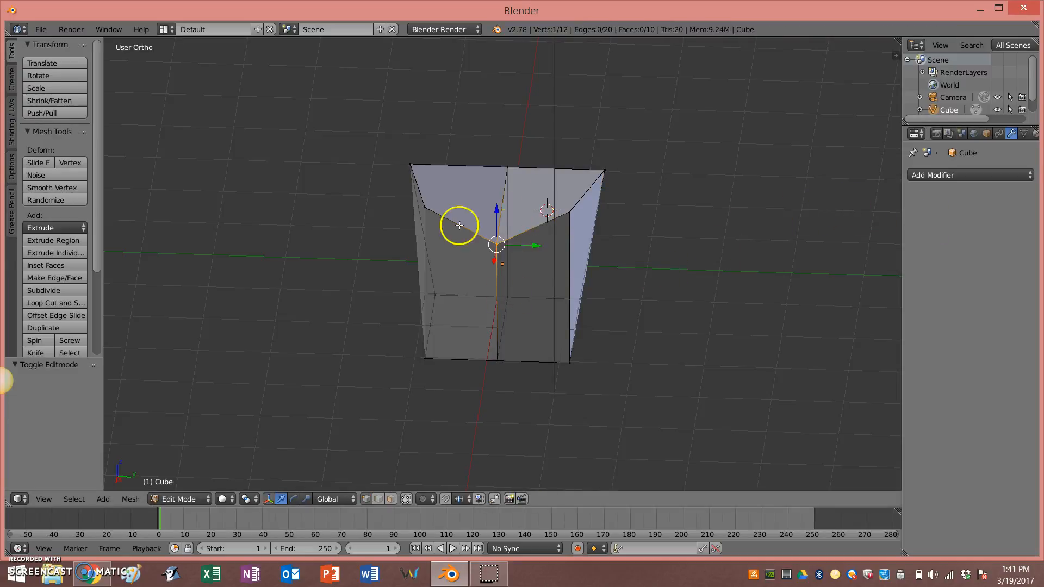
middle_click_drag(464, 247, 478, 233)
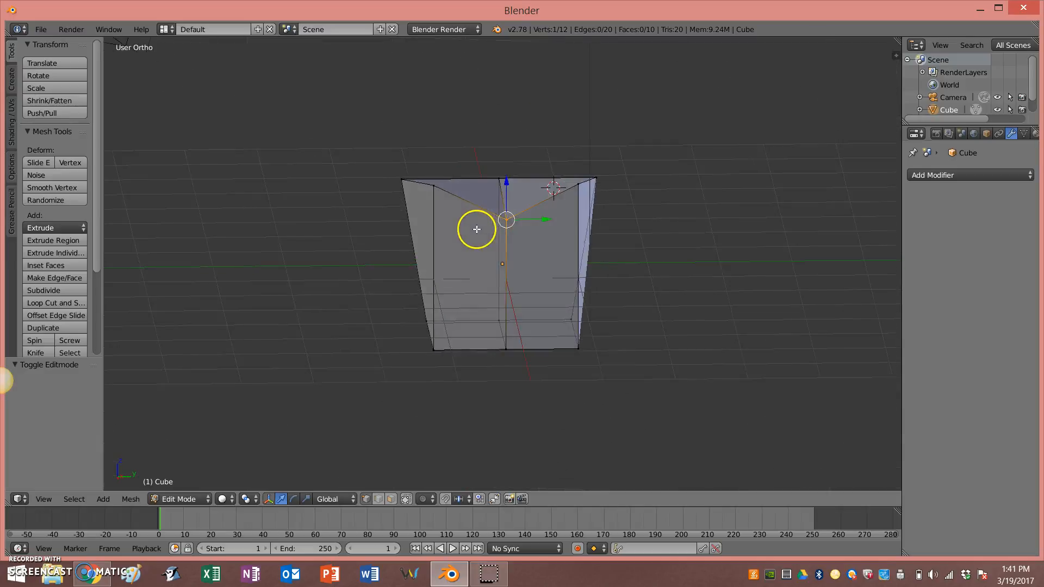
right_click(577, 182)
left_click_drag(616, 182, 643, 185)
Lower the near top corner vertex of the original half by about -0.528 along Z.
right_click(431, 185)
left_click_drag(438, 156, 421, 185)
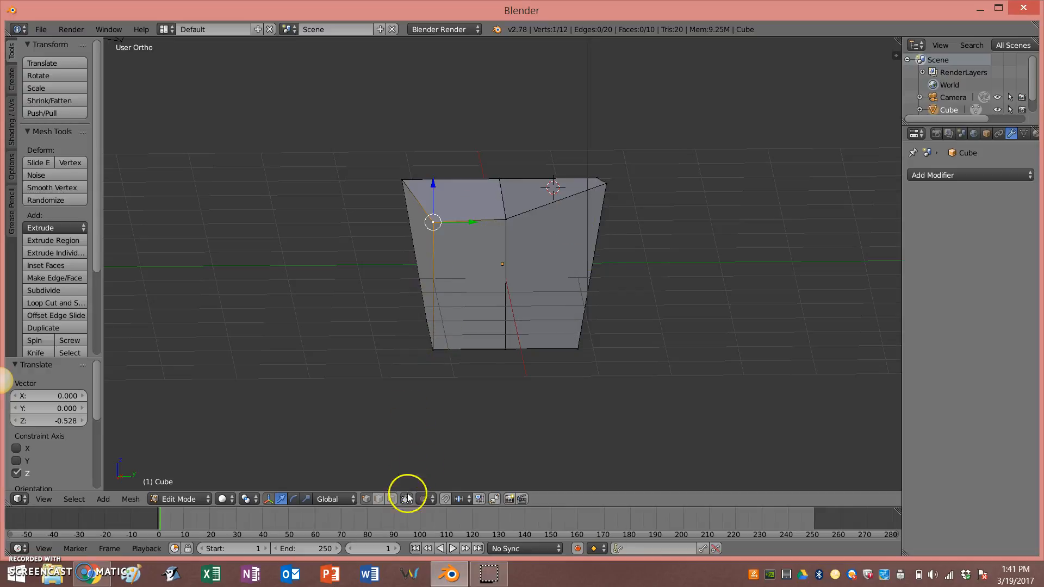
middle_click_drag(542, 179, 558, 205)
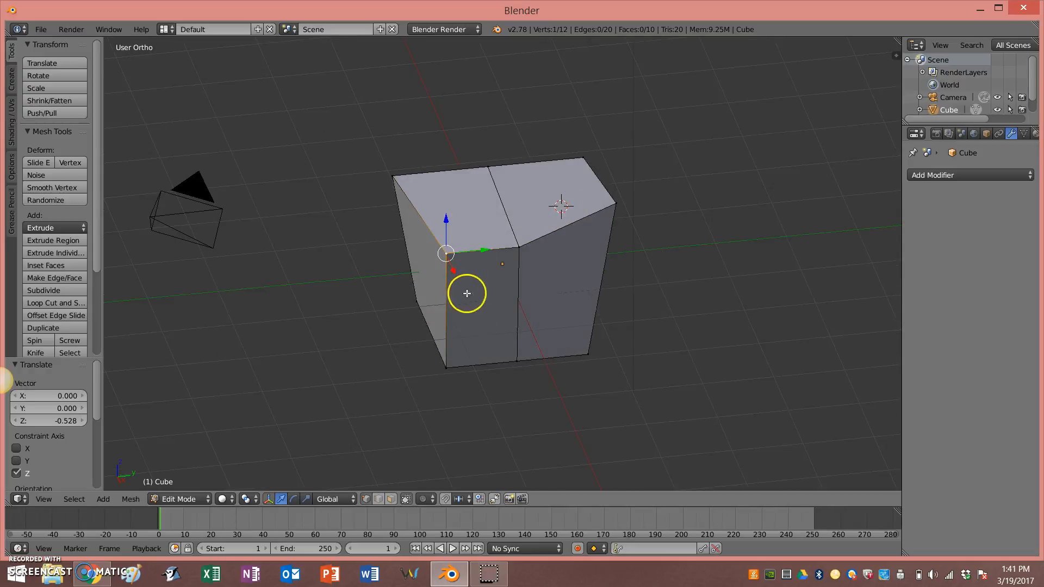